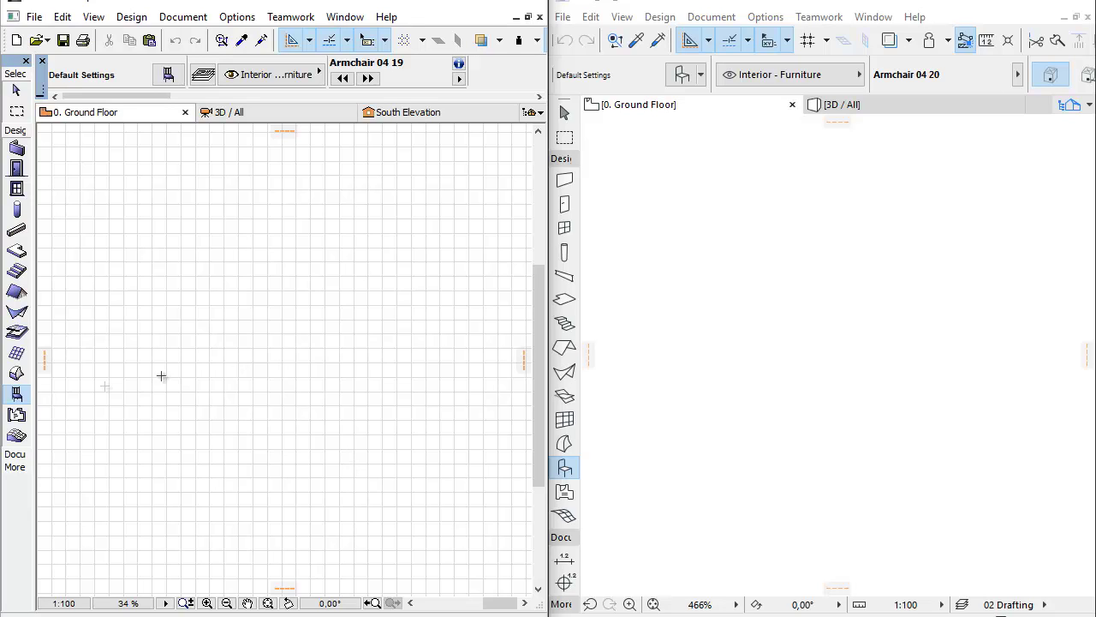
Open Object Default Settings in ARCHICAD 19 and 20, showing Armchair 04 20 at 600 × 880 × 1020
double_click(16, 395)
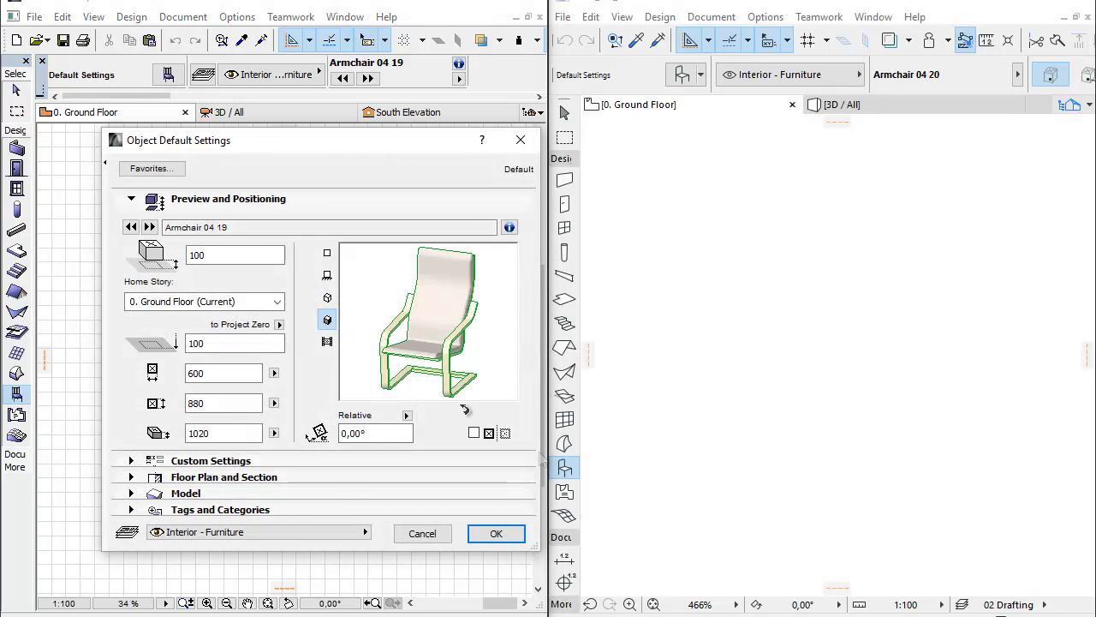
click(563, 464)
double_click(563, 464)
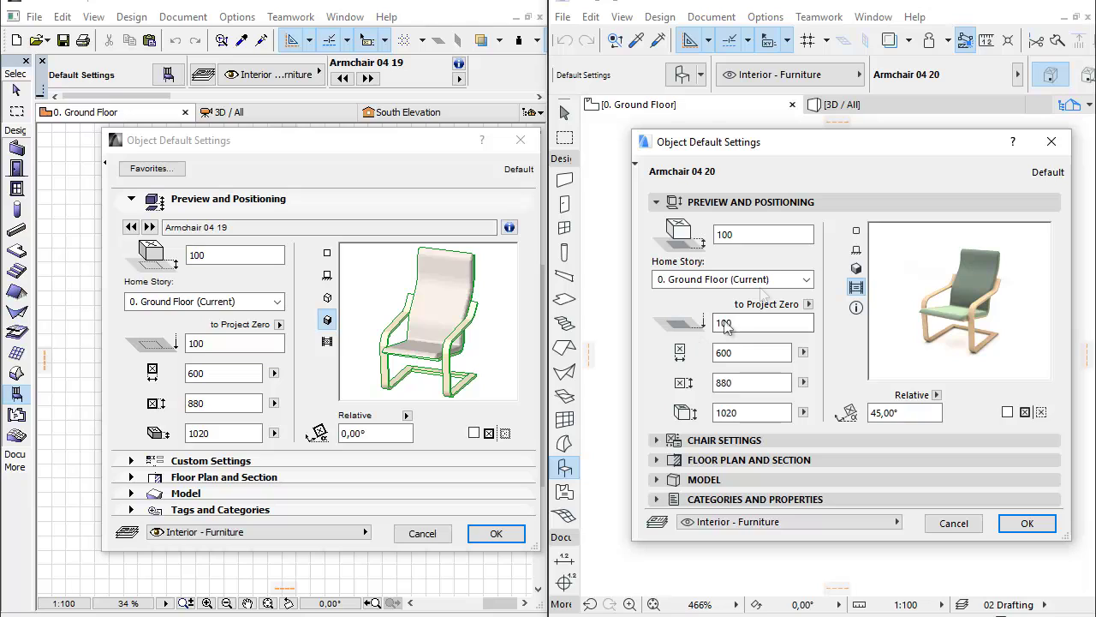
Collapse Preview in both dialogs, expanding Chair Settings in version 20 and Custom Settings in 19
click(834, 205)
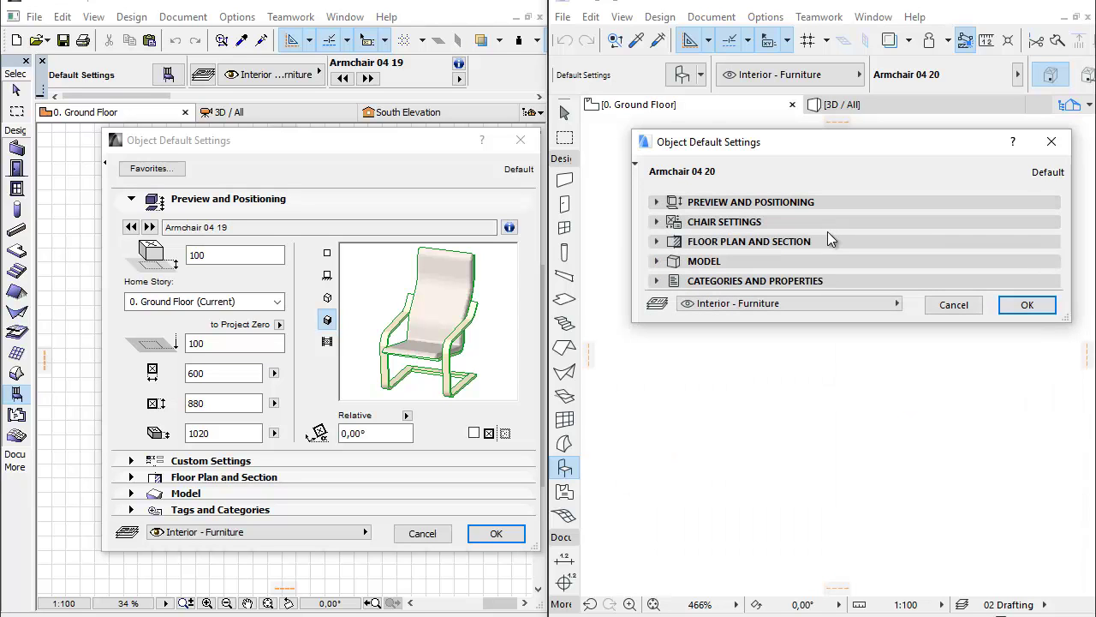
click(827, 226)
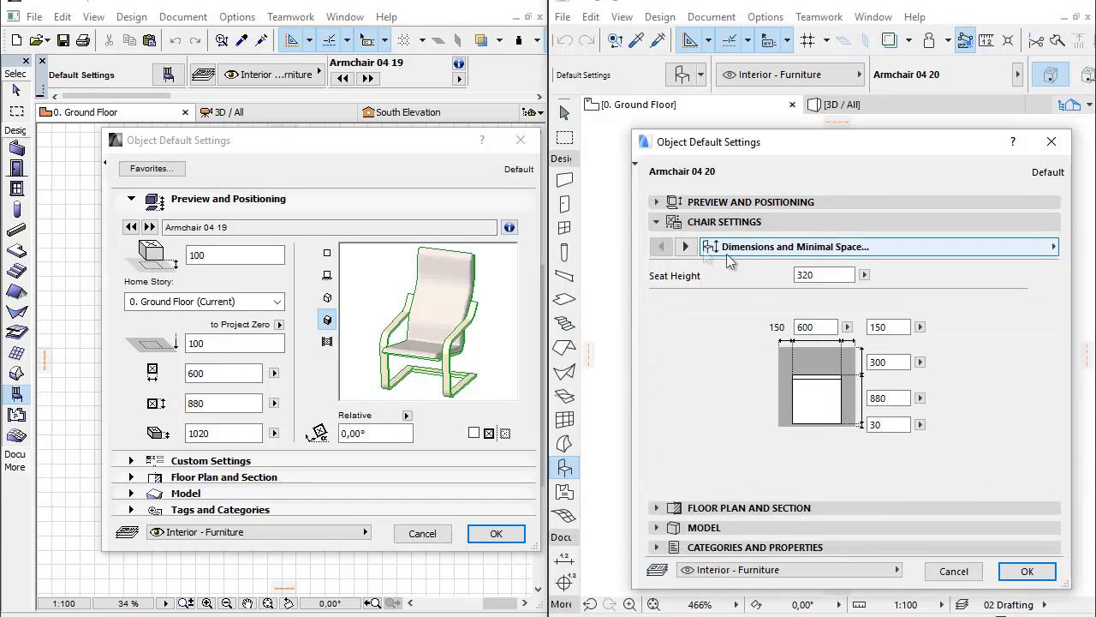
click(685, 246)
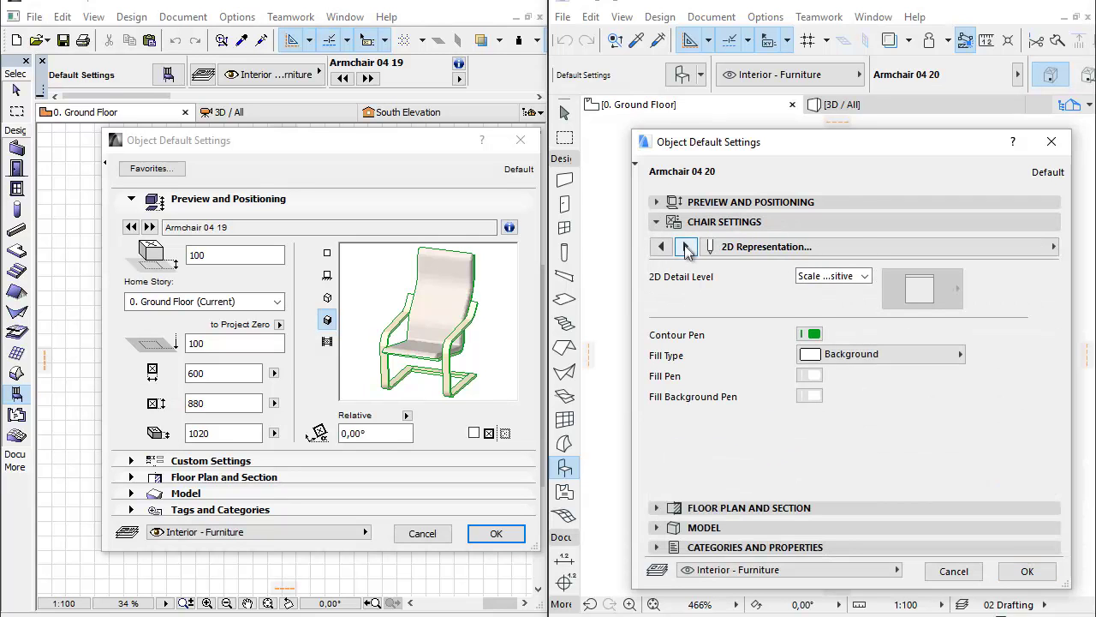
click(685, 247)
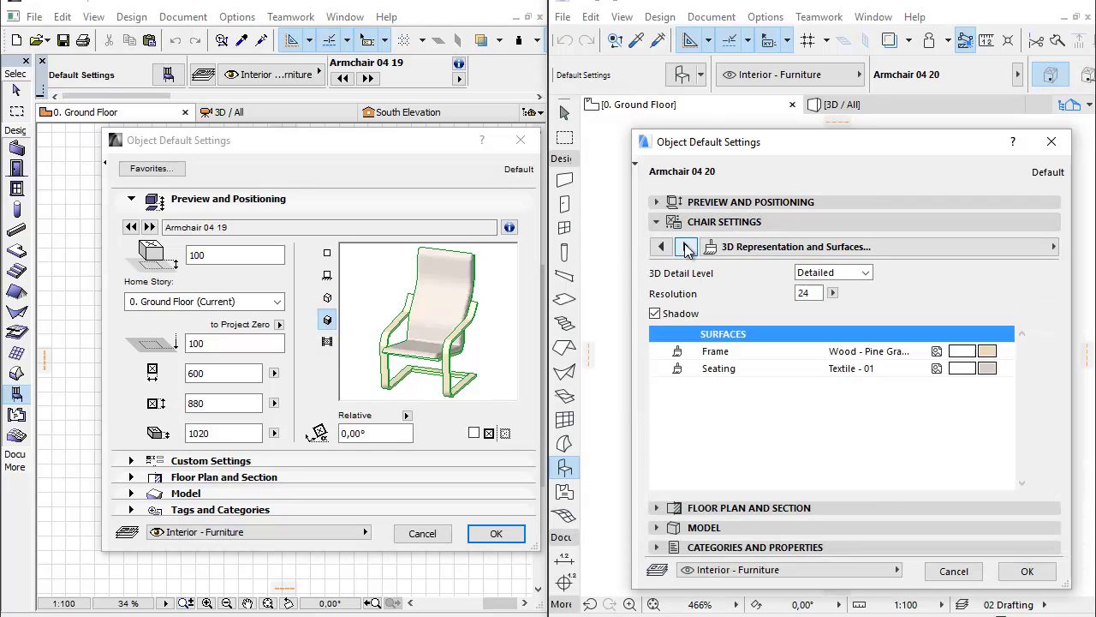
click(294, 204)
click(296, 218)
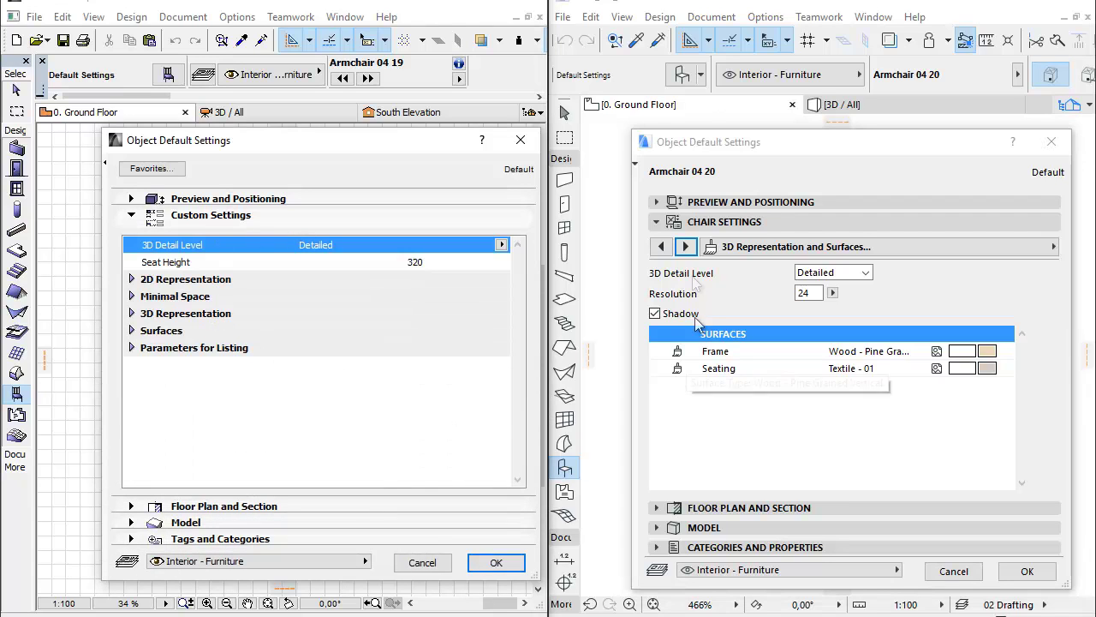
Page version 20's Chair Settings through to the Descriptions page using the page list
click(687, 247)
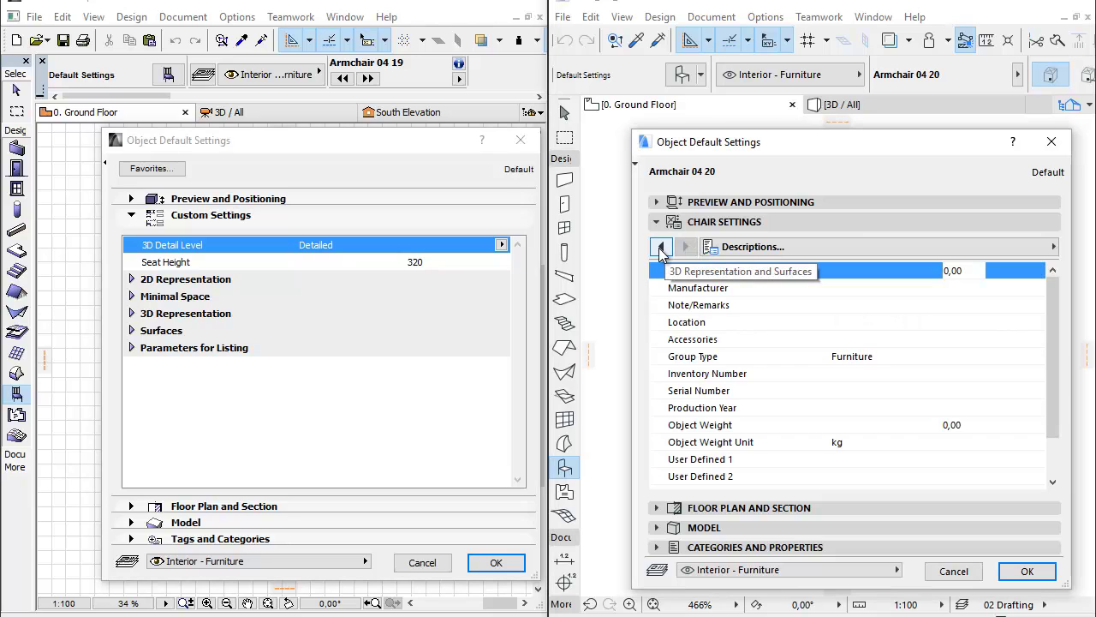
click(661, 247)
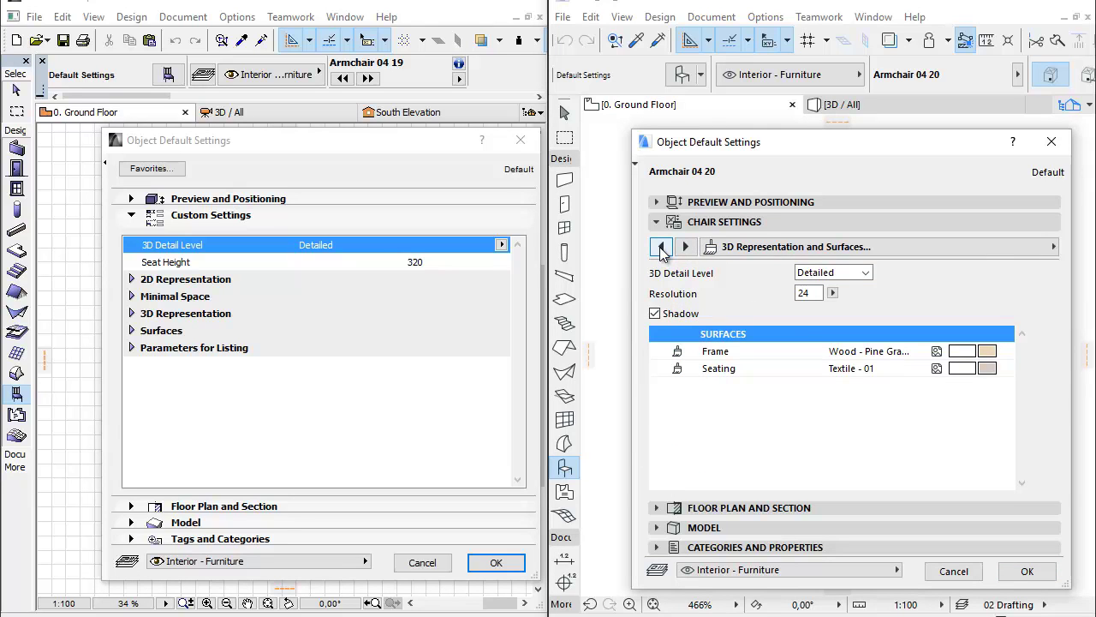
click(660, 247)
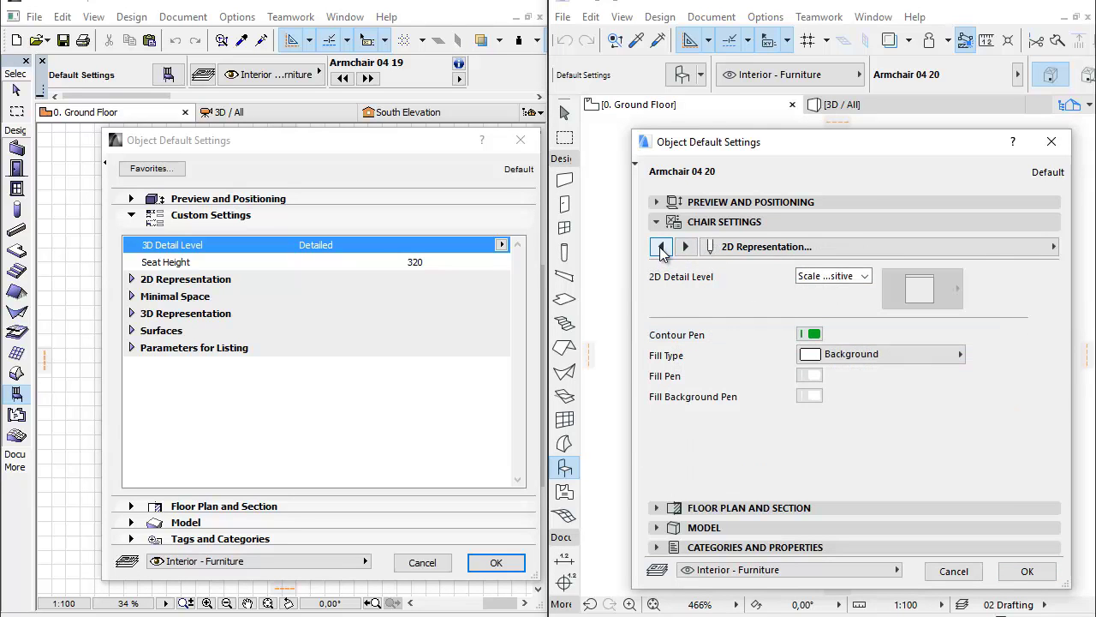
click(992, 249)
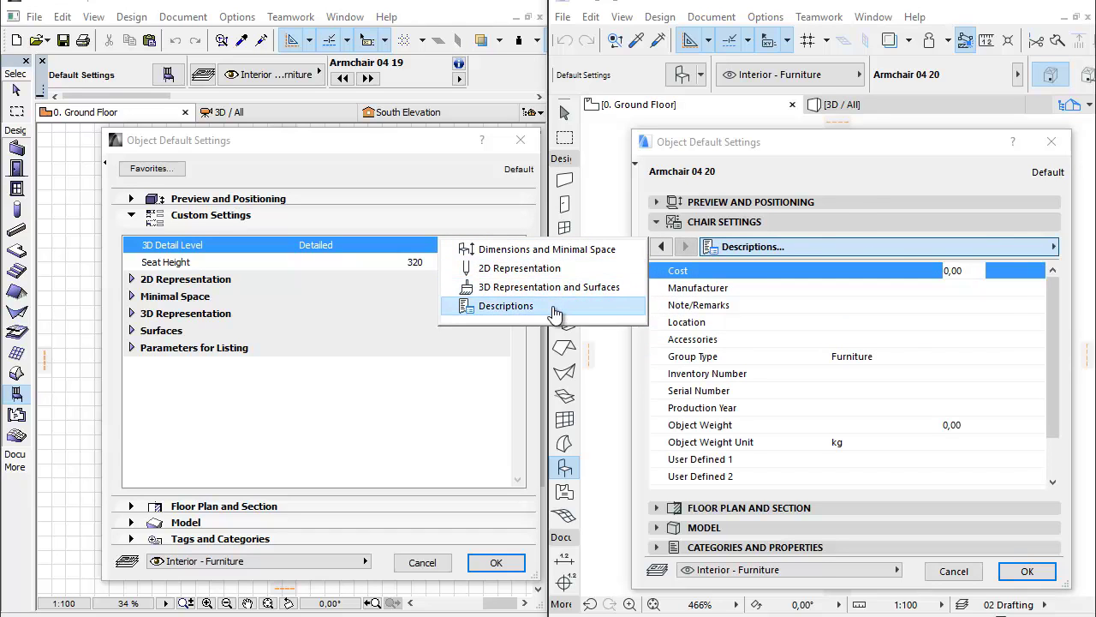
click(636, 219)
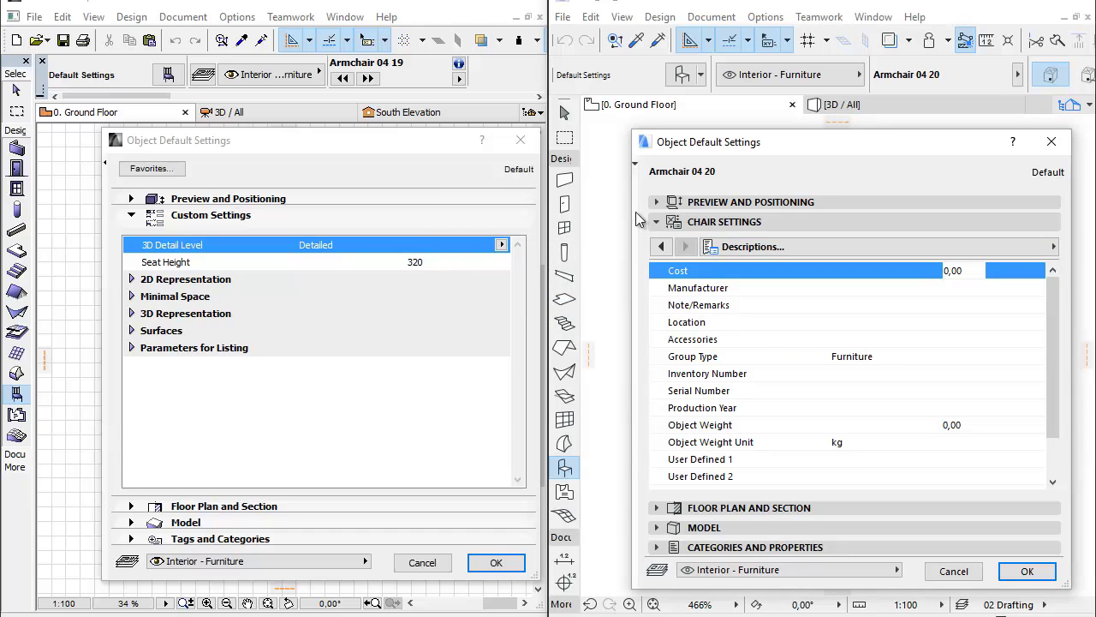
click(635, 164)
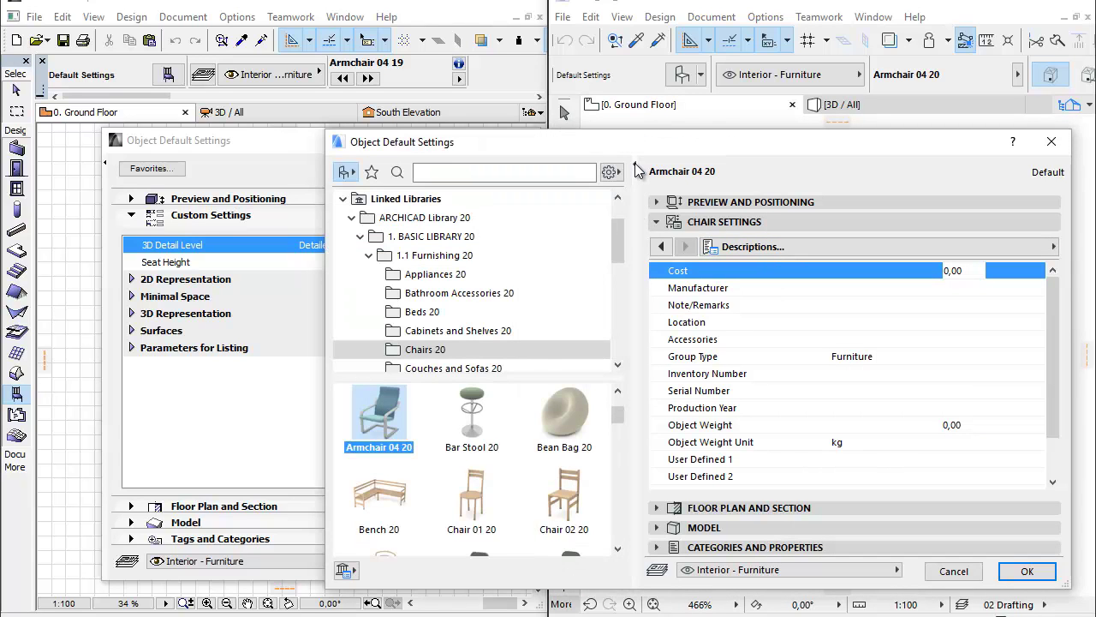
click(477, 257)
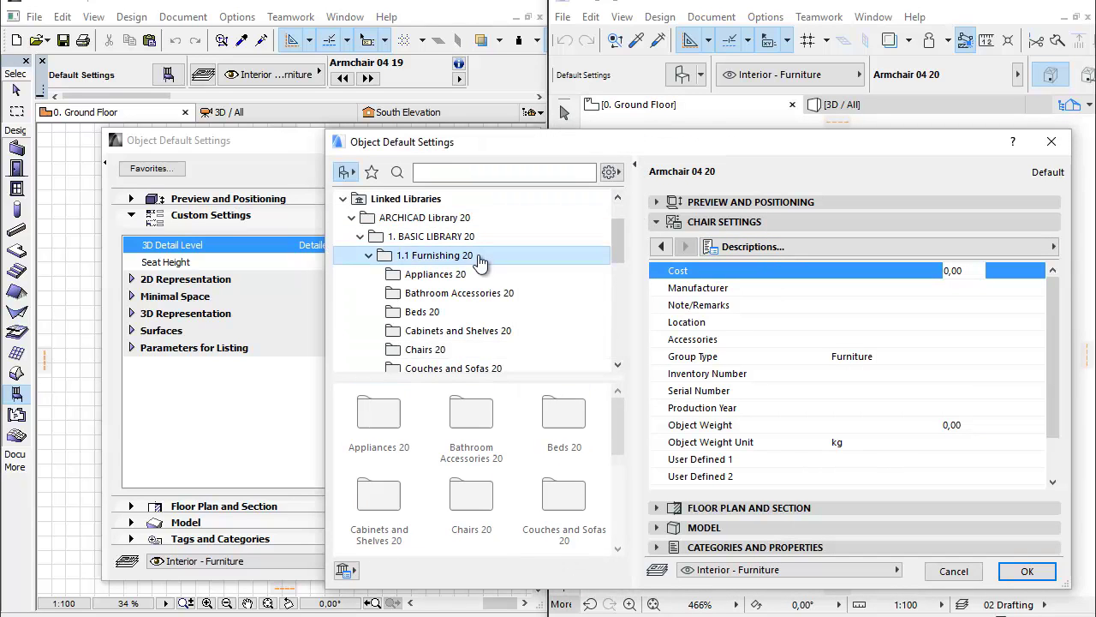
scroll(478, 258, down, 5)
click(565, 299)
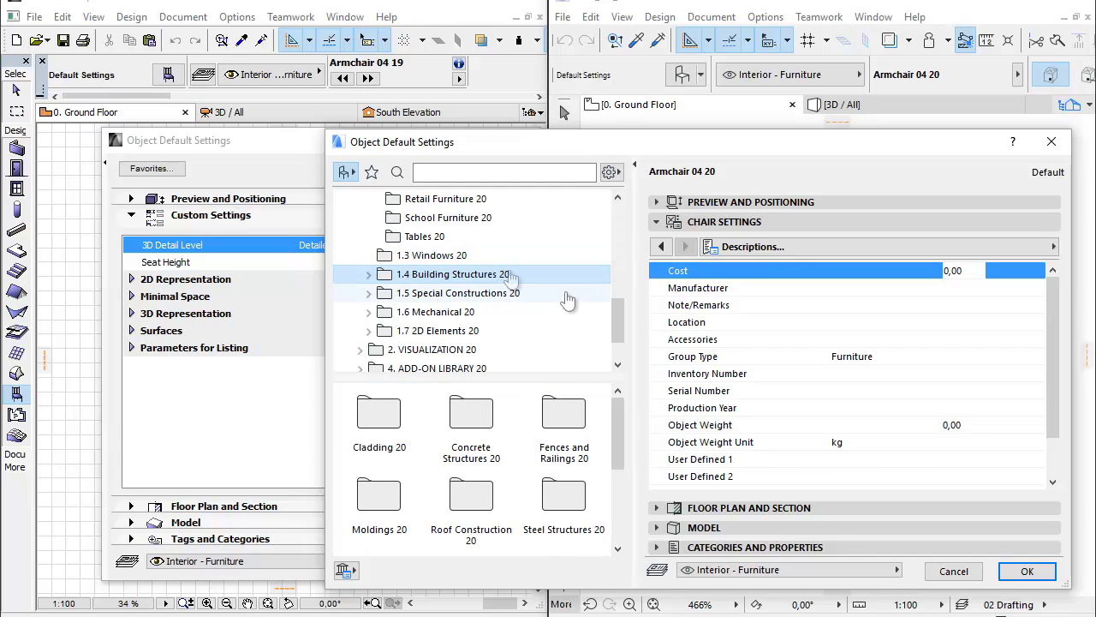
scroll(622, 318, down, 2)
click(360, 311)
click(445, 330)
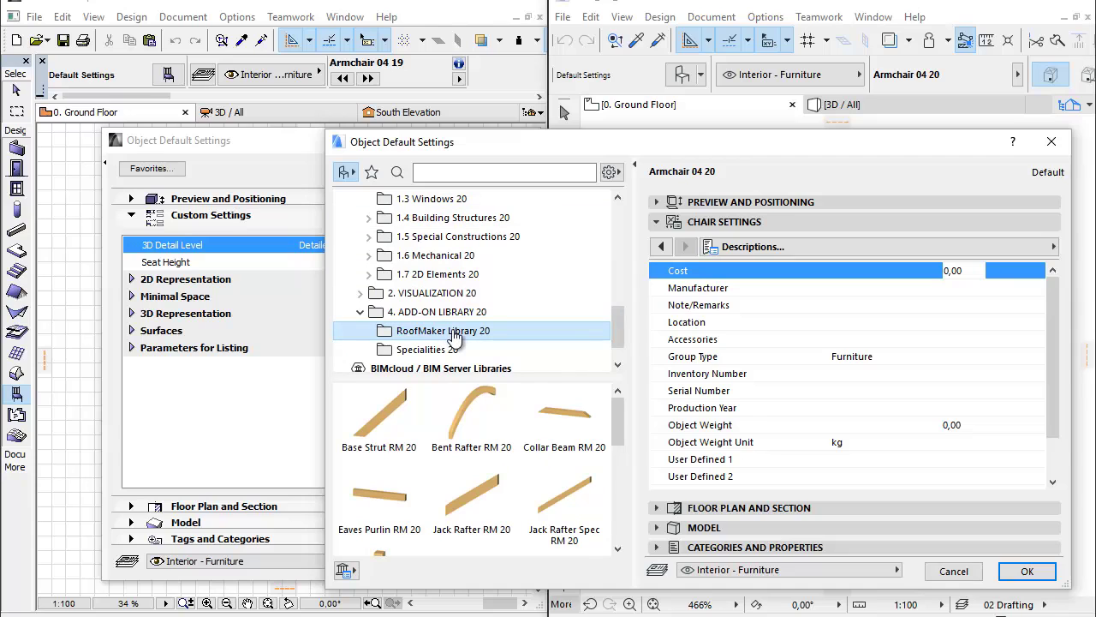
click(634, 170)
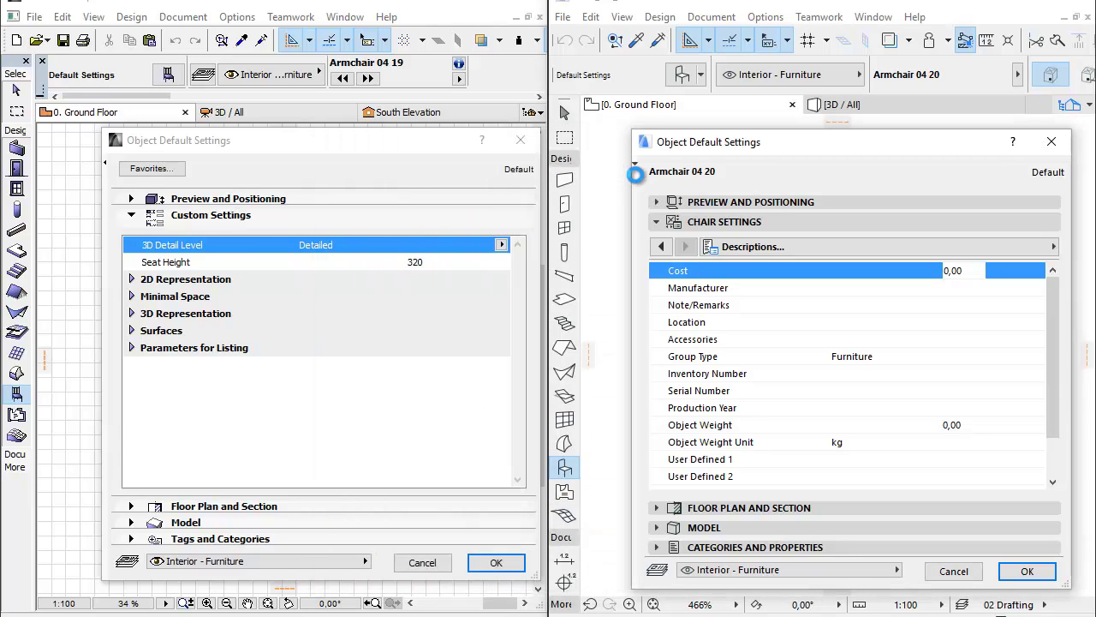
Swap to Tags and Categories in version 19 and Categories and Properties in version 20
click(289, 215)
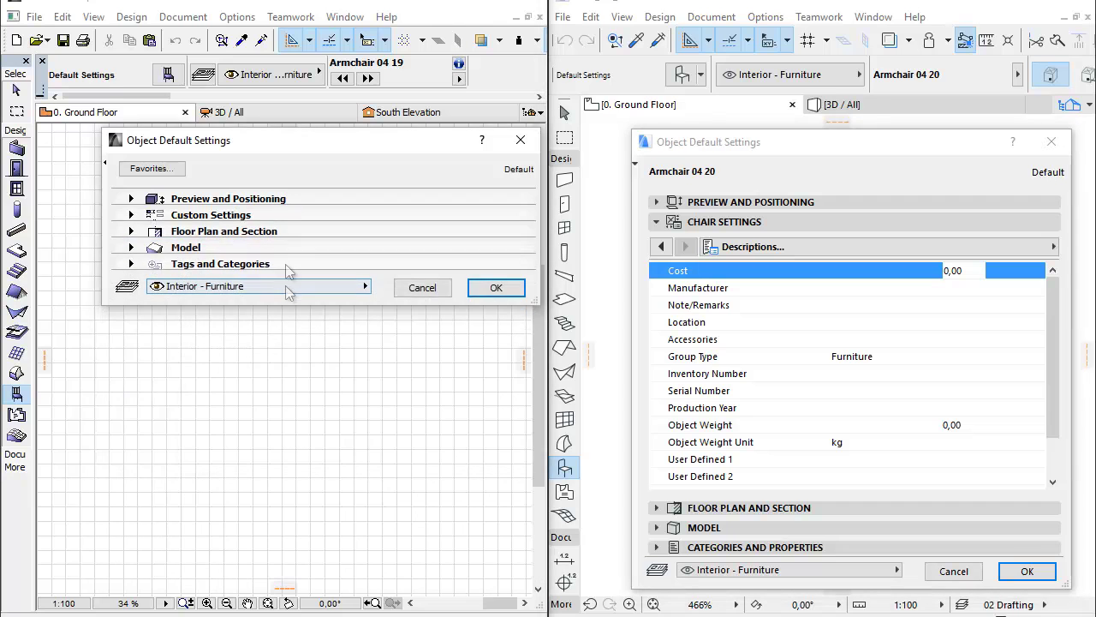
click(285, 263)
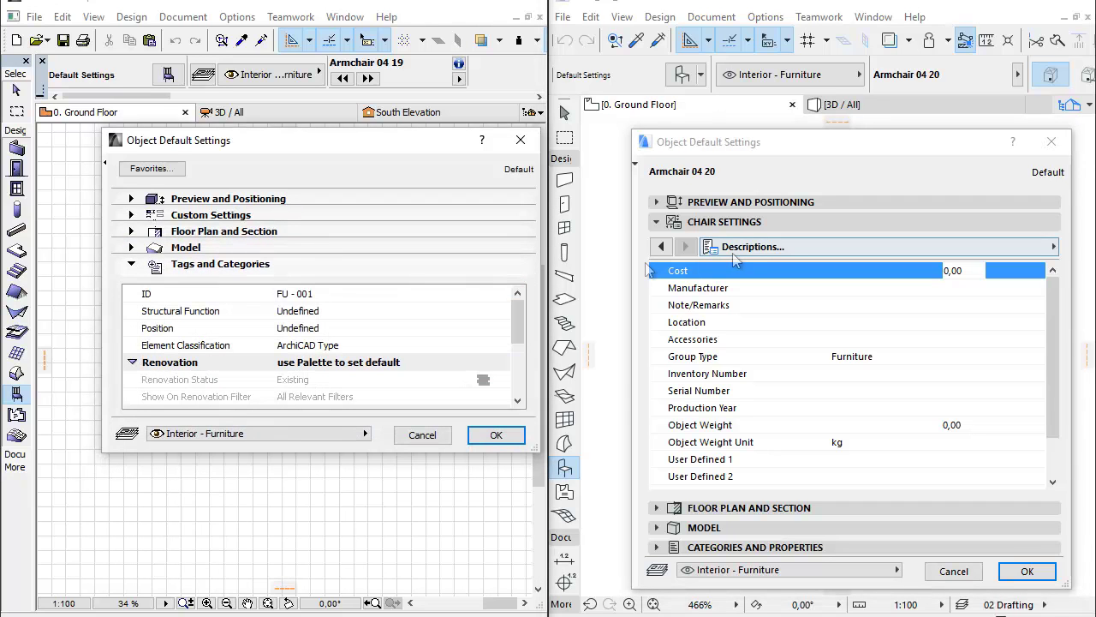
click(746, 221)
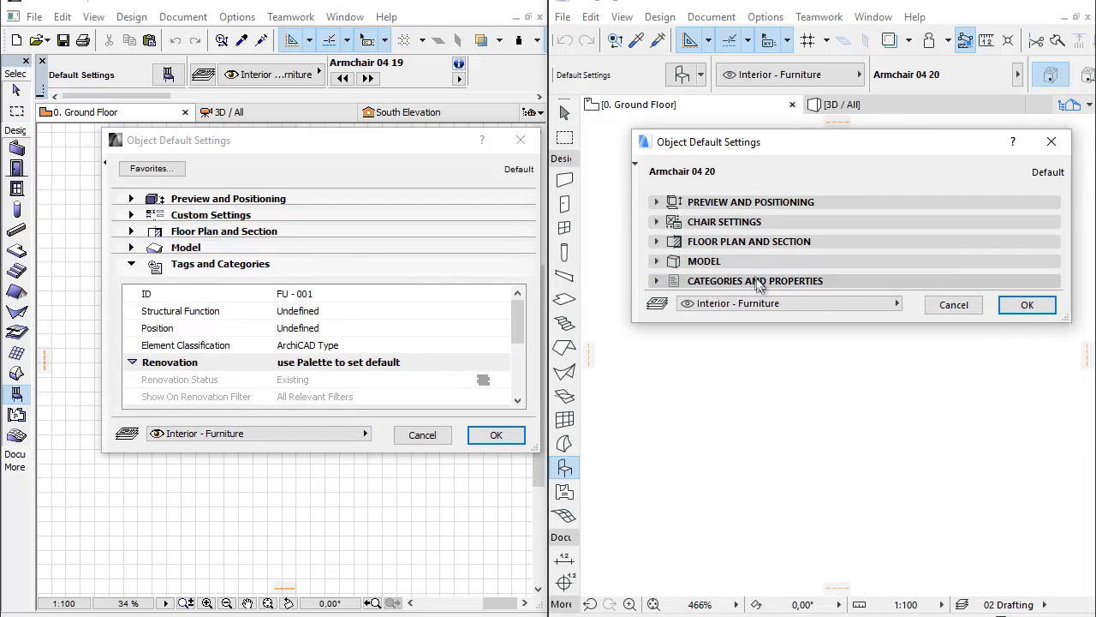
click(757, 281)
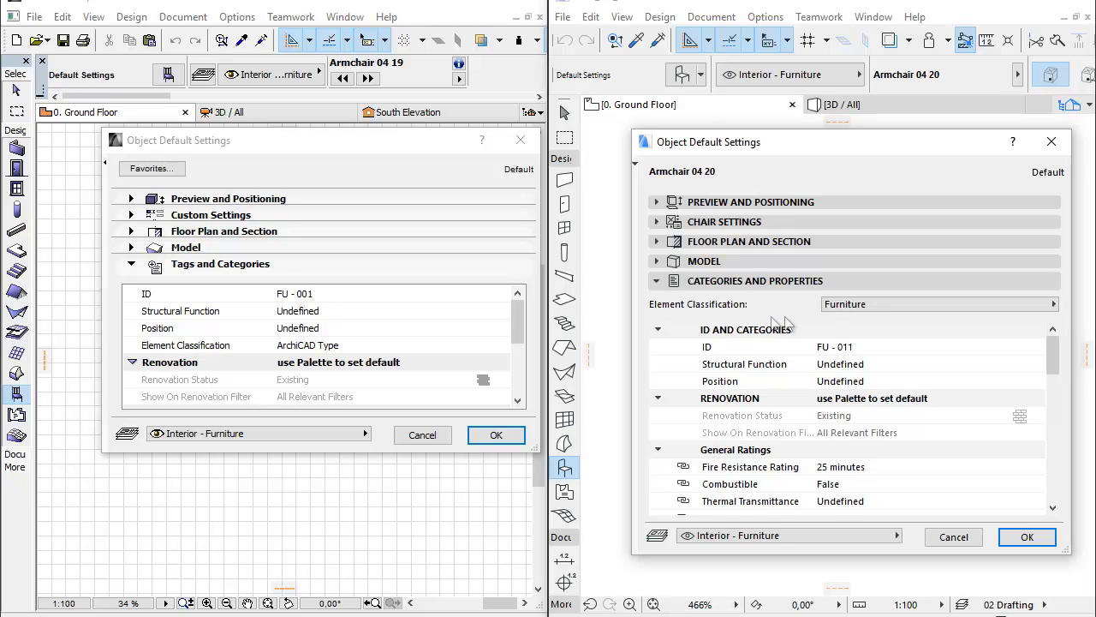
Keep Armchair 04 20's Element Classification as Furniture and show the library browser
click(896, 307)
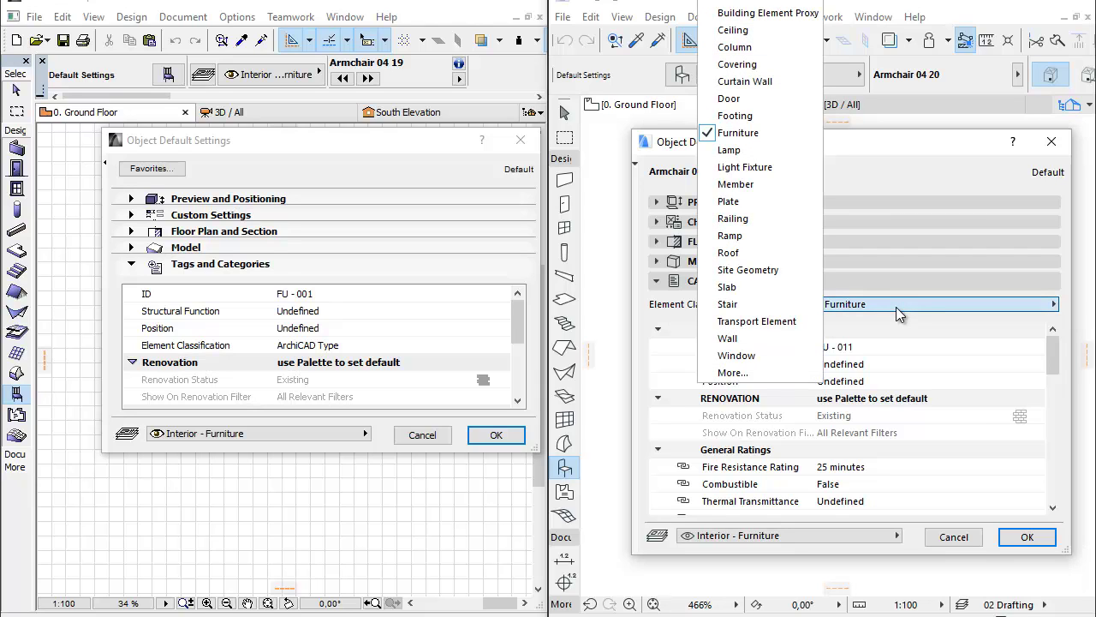
click(897, 305)
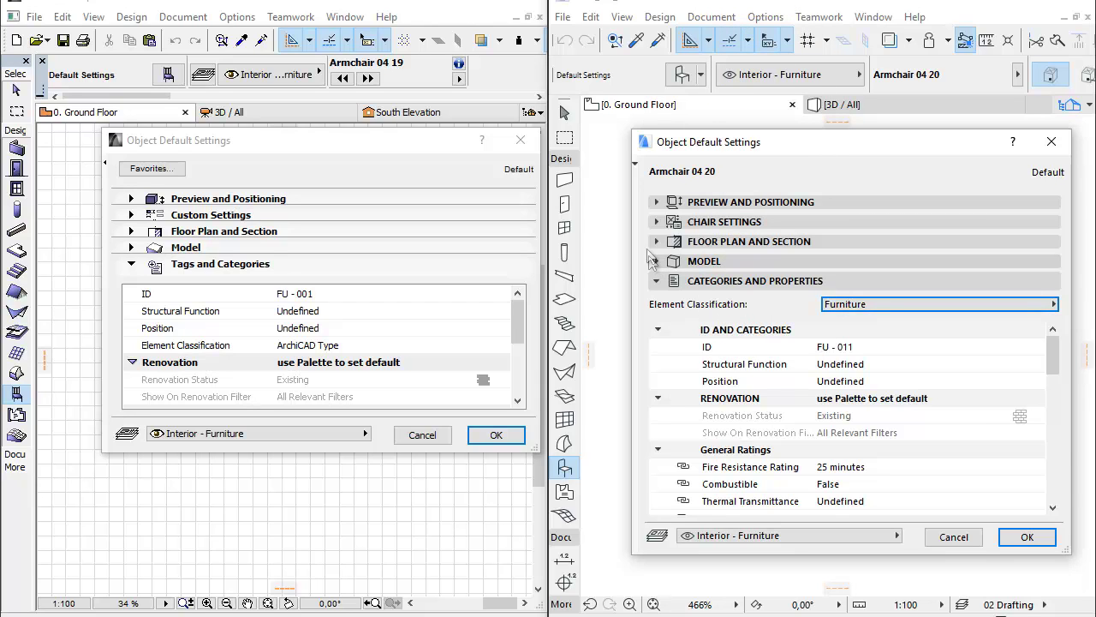
click(635, 166)
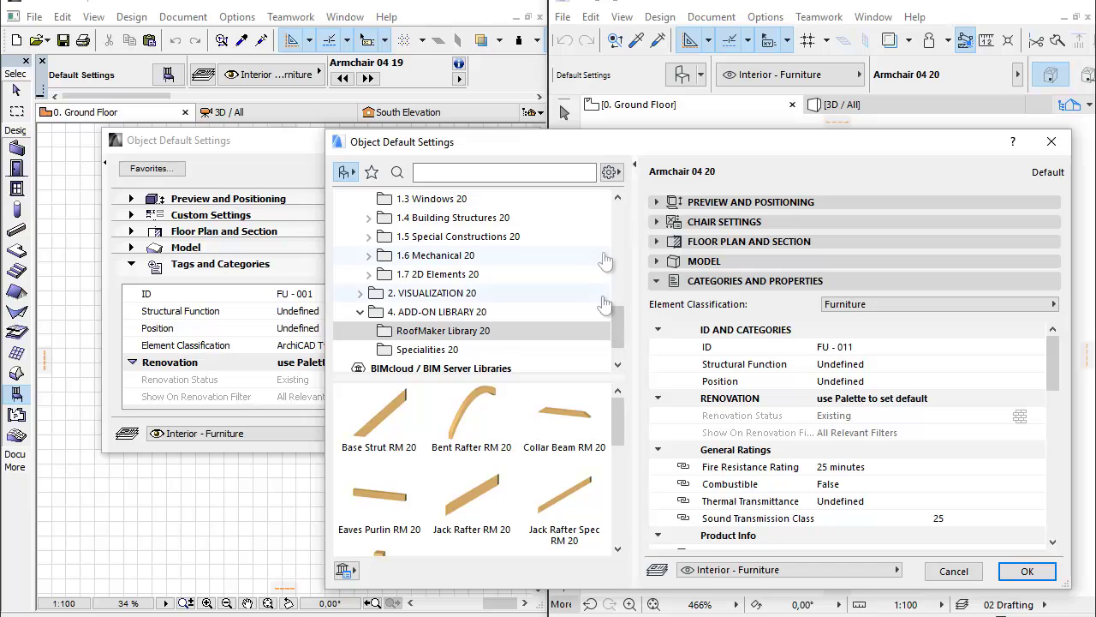
Try Dormer Pitched 20 from Windows 20, then Precast Beam I 01 20 from Concrete Structures 20 Beams
drag(617, 338, 616, 309)
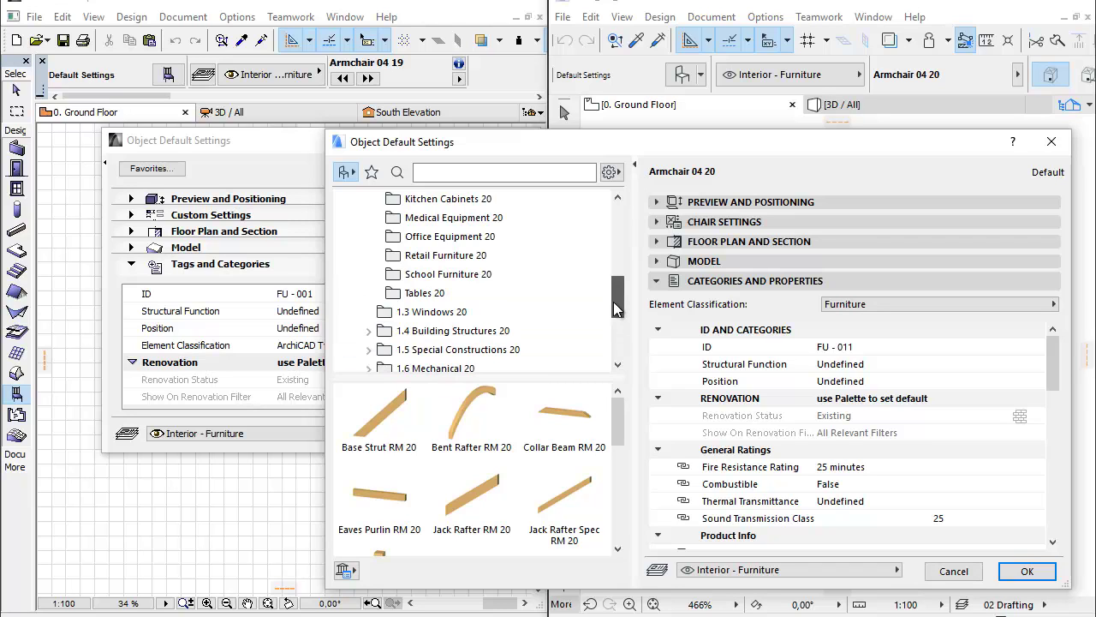
click(460, 312)
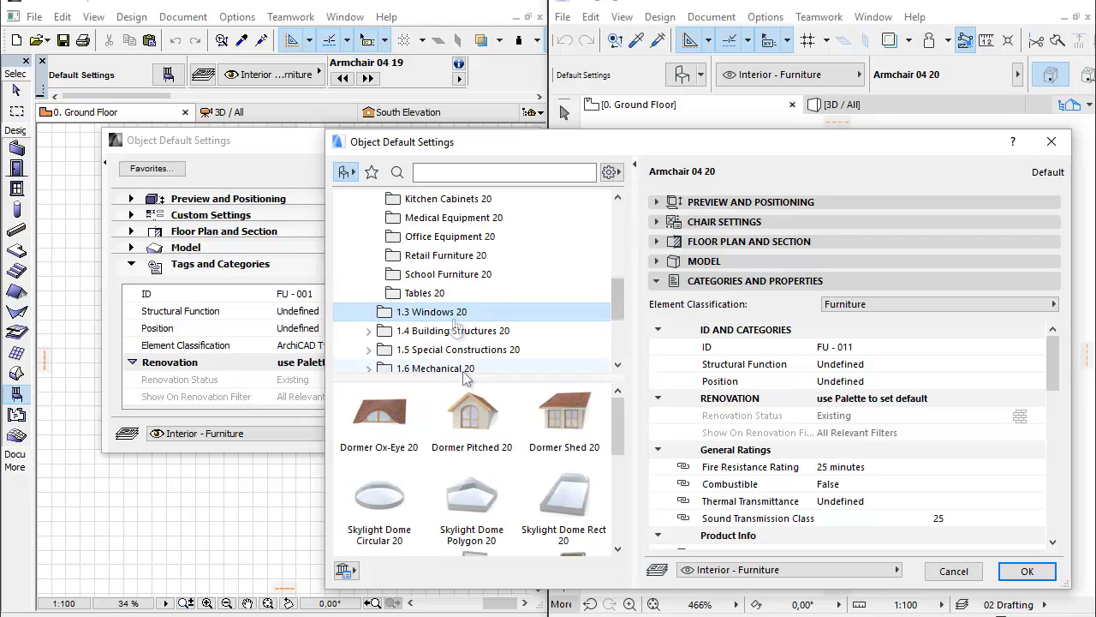
click(478, 417)
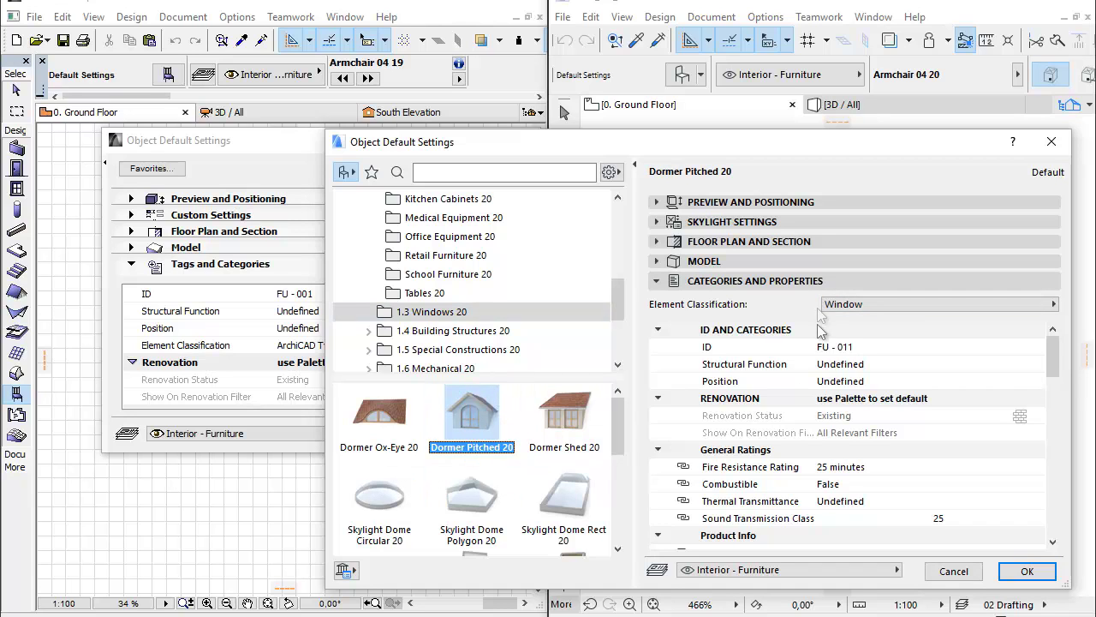
drag(621, 304, 621, 326)
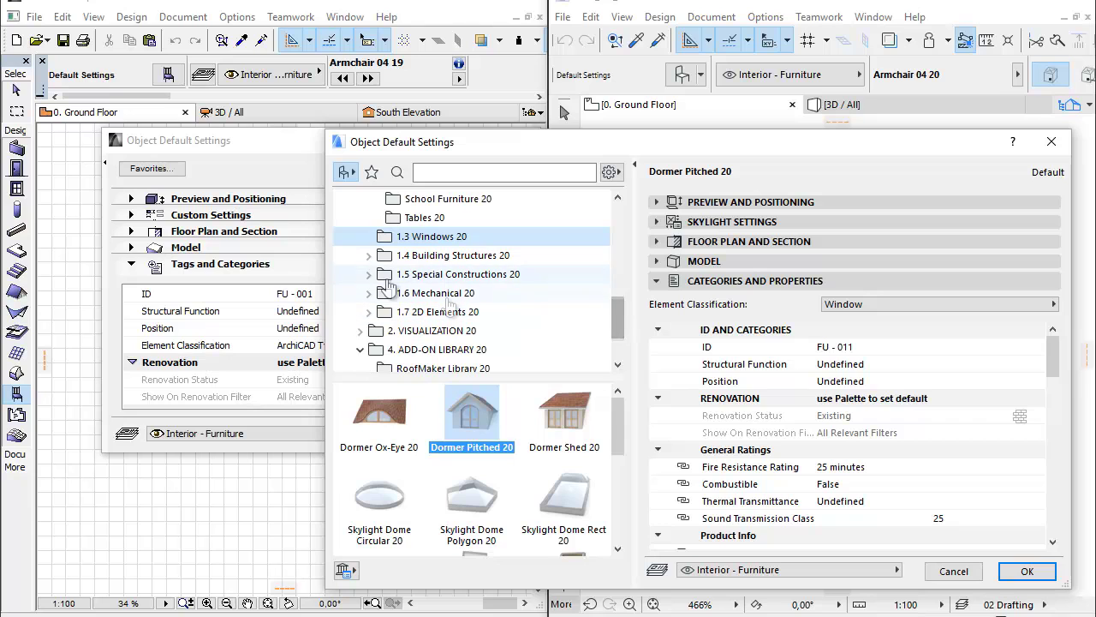
click(371, 256)
click(385, 240)
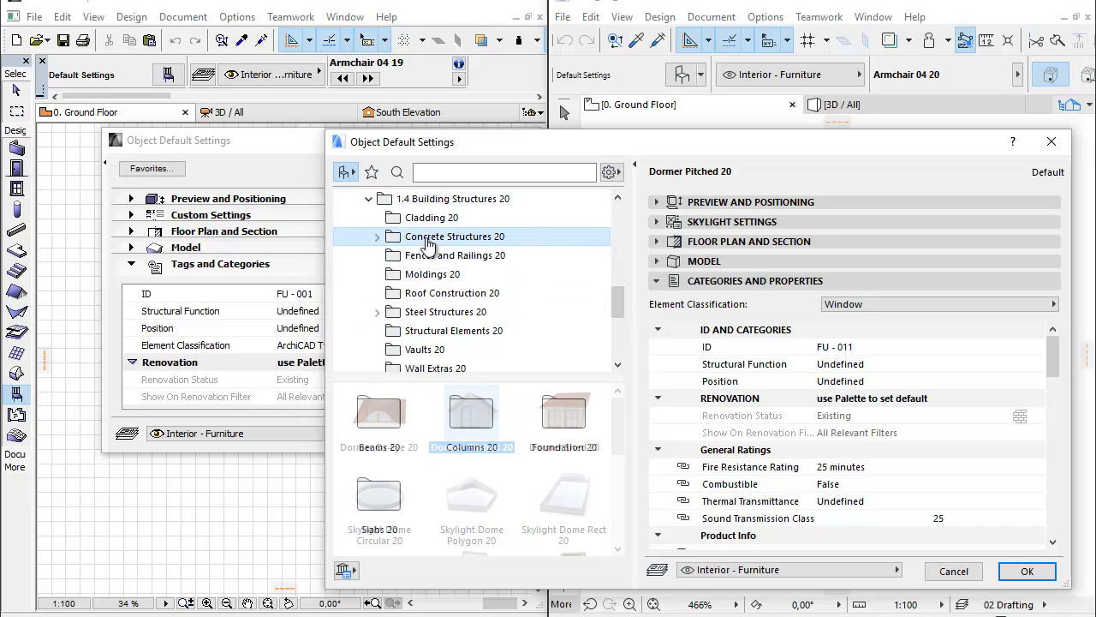
click(379, 237)
click(409, 255)
click(379, 415)
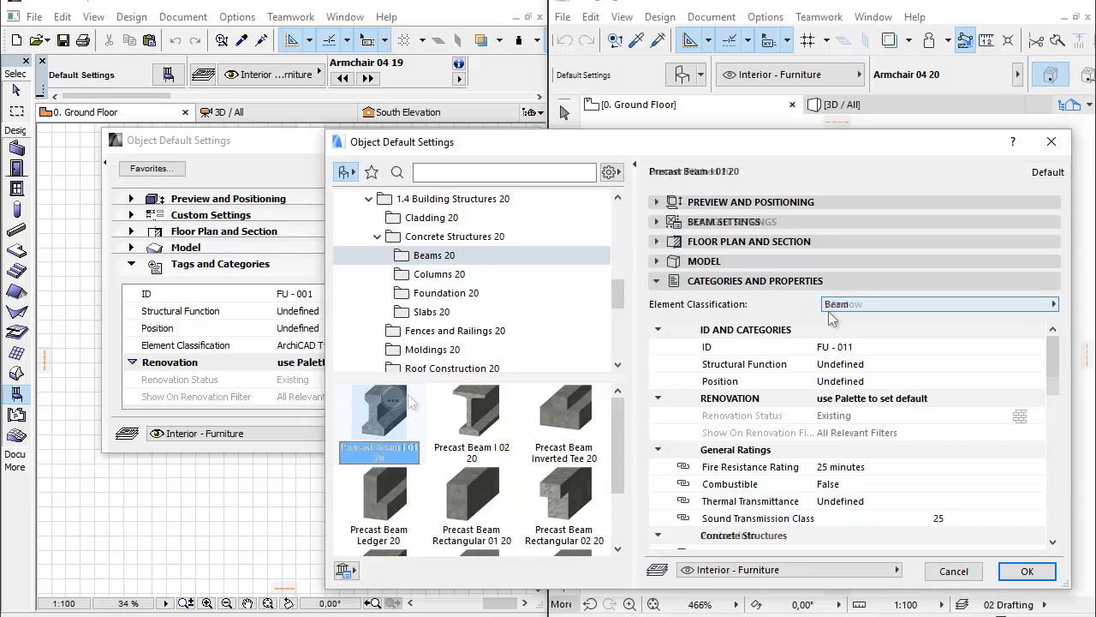
Load Bargeboard 20 from Roof Construction 20, showing its Covering classification
scroll(514, 310, down, 4)
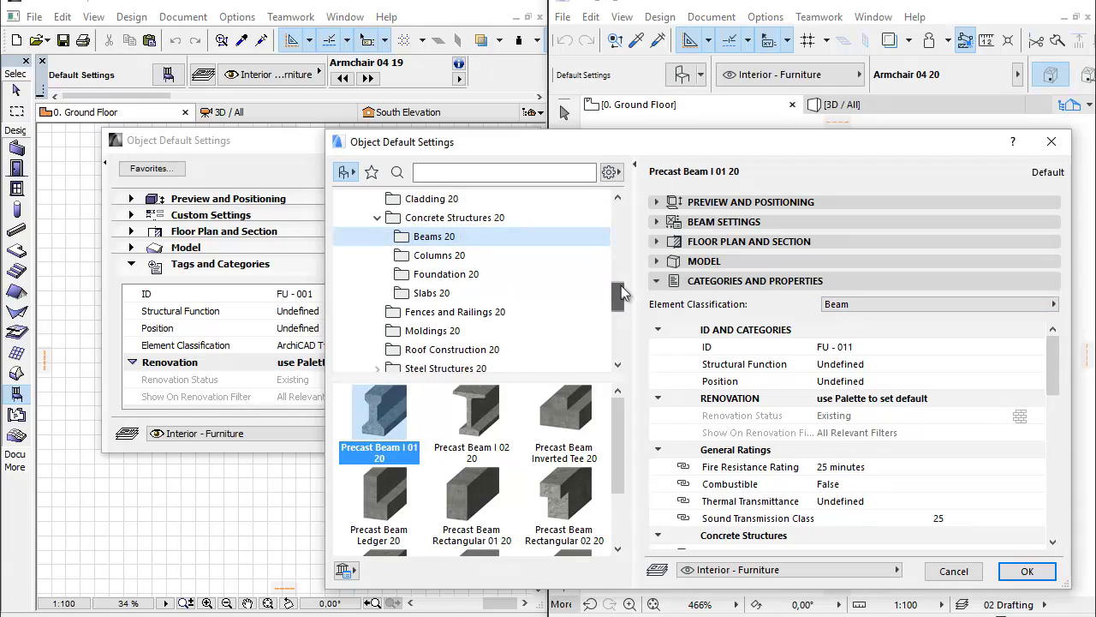
click(489, 293)
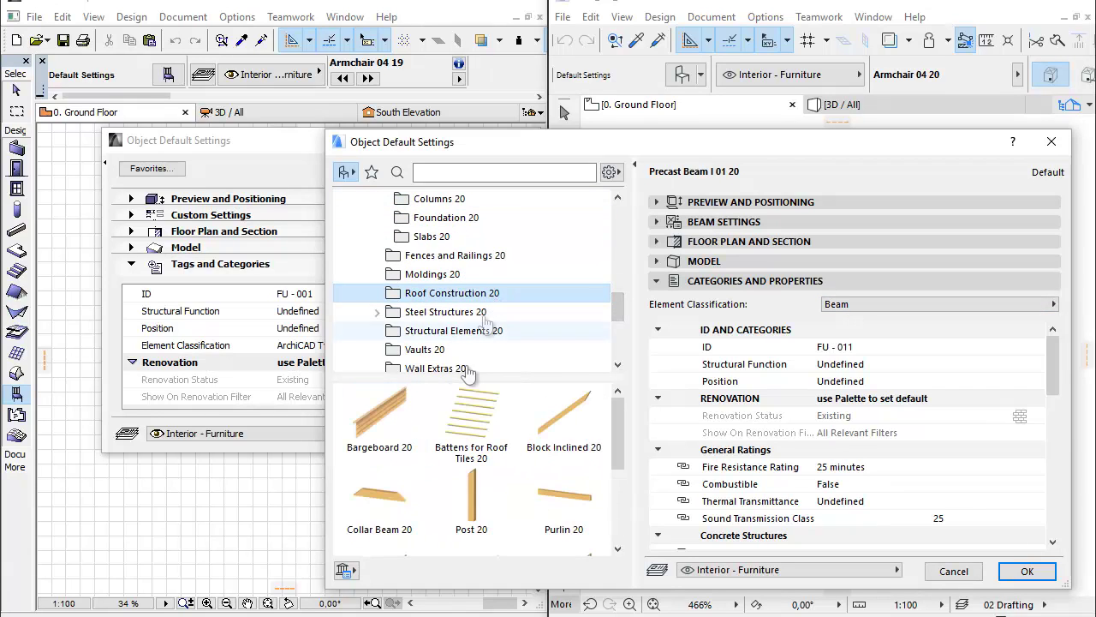
click(390, 424)
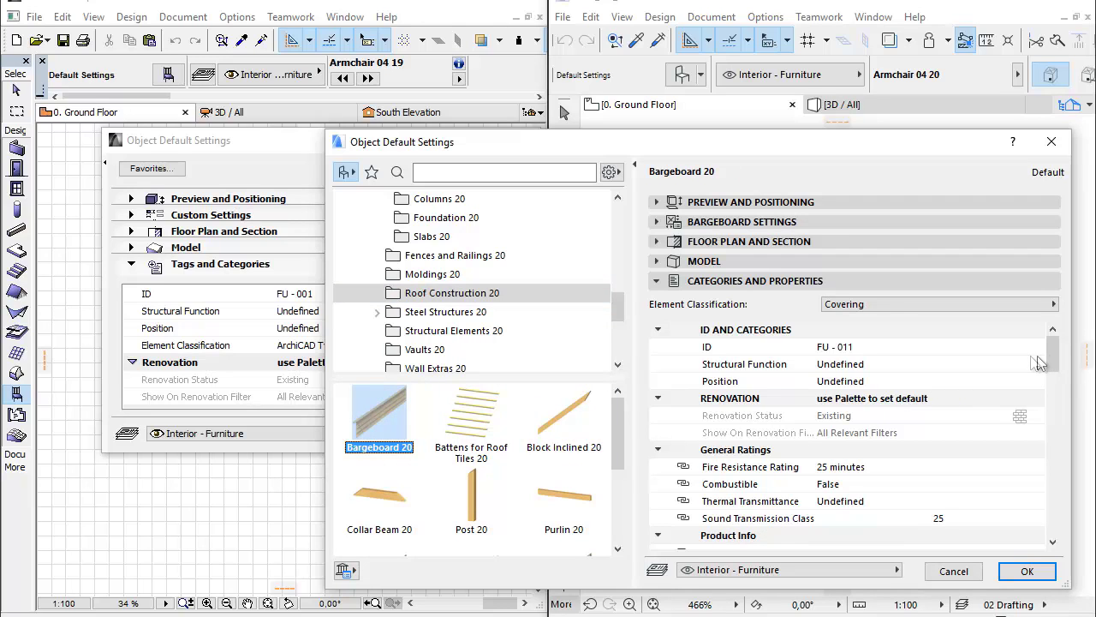
click(1058, 360)
drag(1059, 360, 1059, 382)
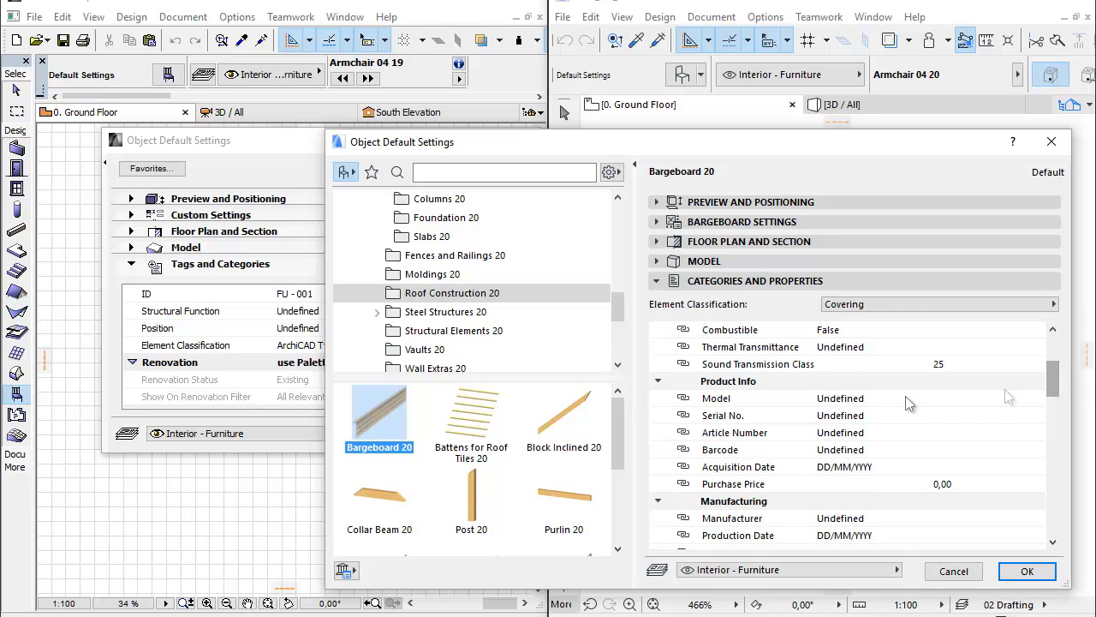
Scroll Bargeboard 20's properties to IFC Type IfcCovering and back, then expand Preview and Positioning
scroll(826, 387, down, 6)
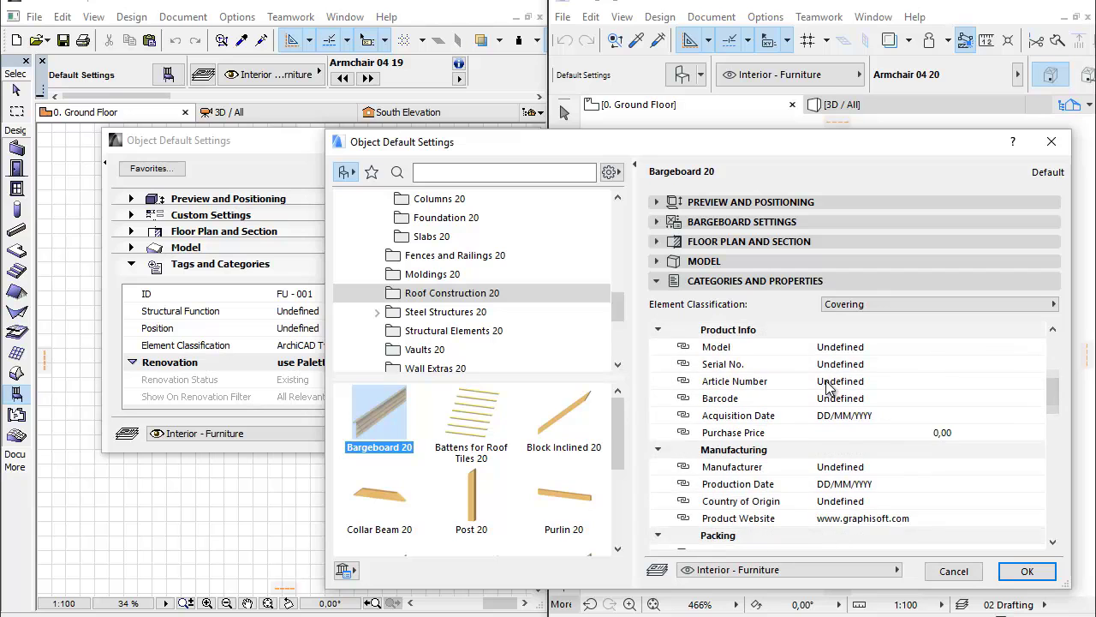
scroll(799, 415, down, 5)
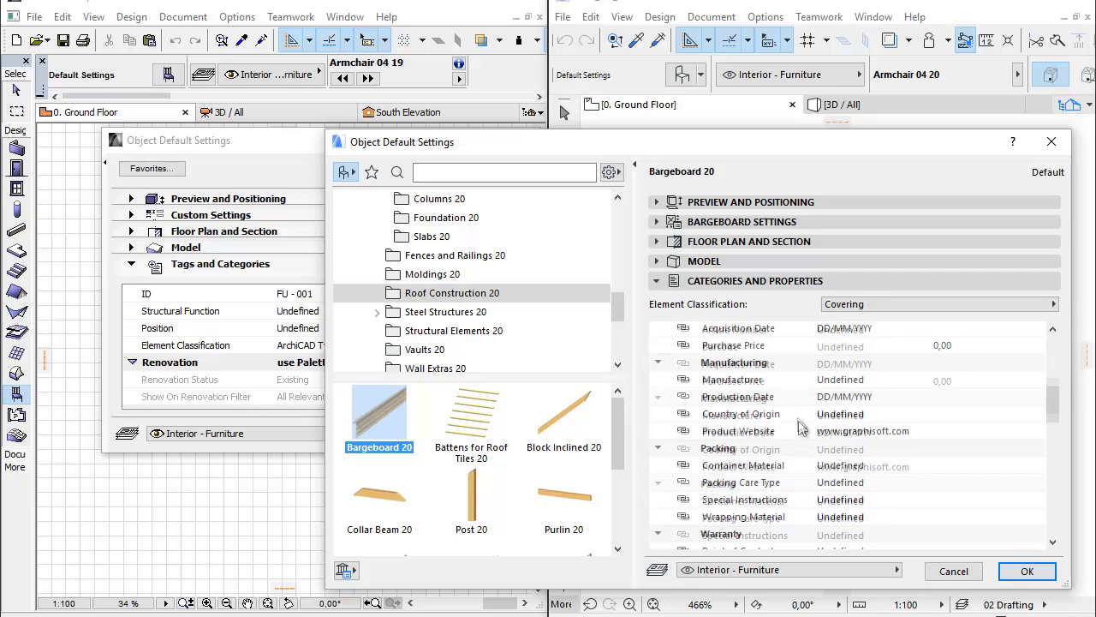
scroll(803, 425, down, 8)
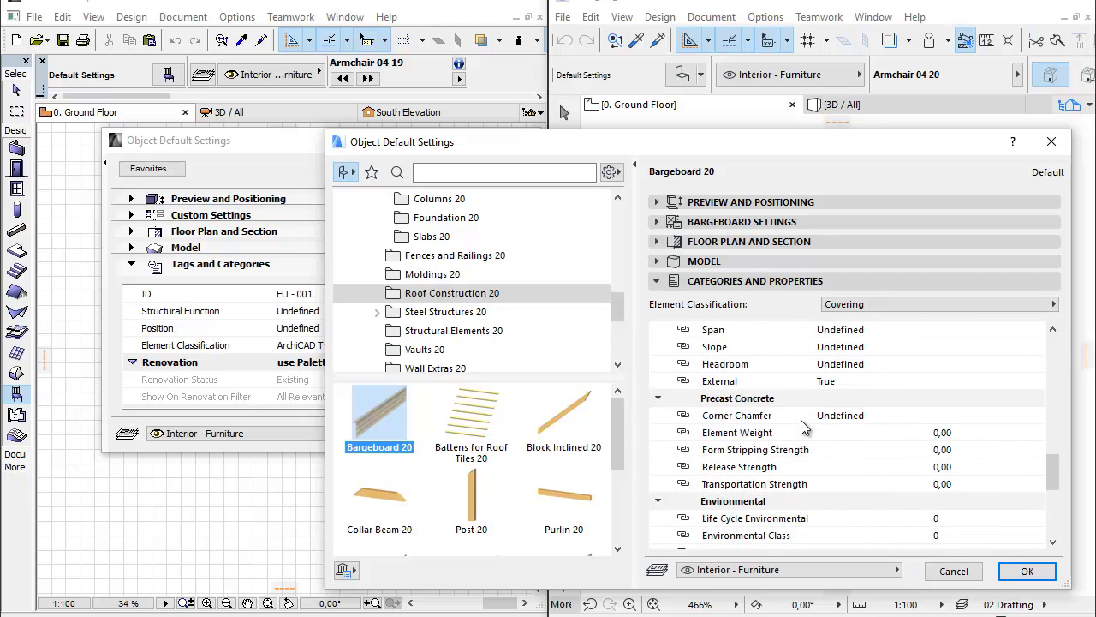
scroll(802, 425, down, 8)
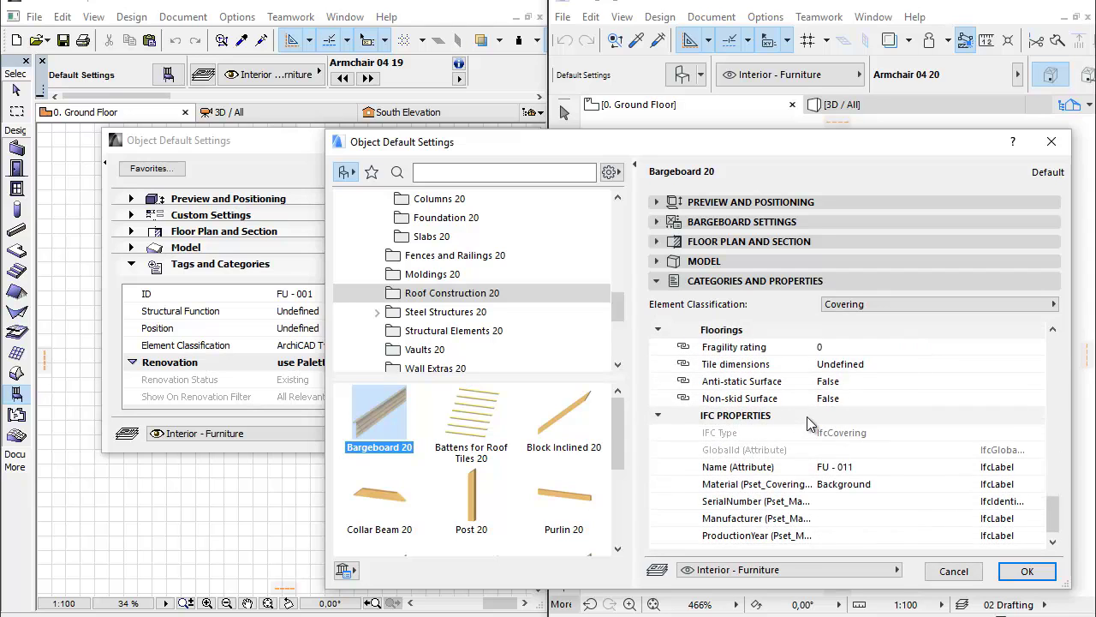
scroll(807, 417, down, 1)
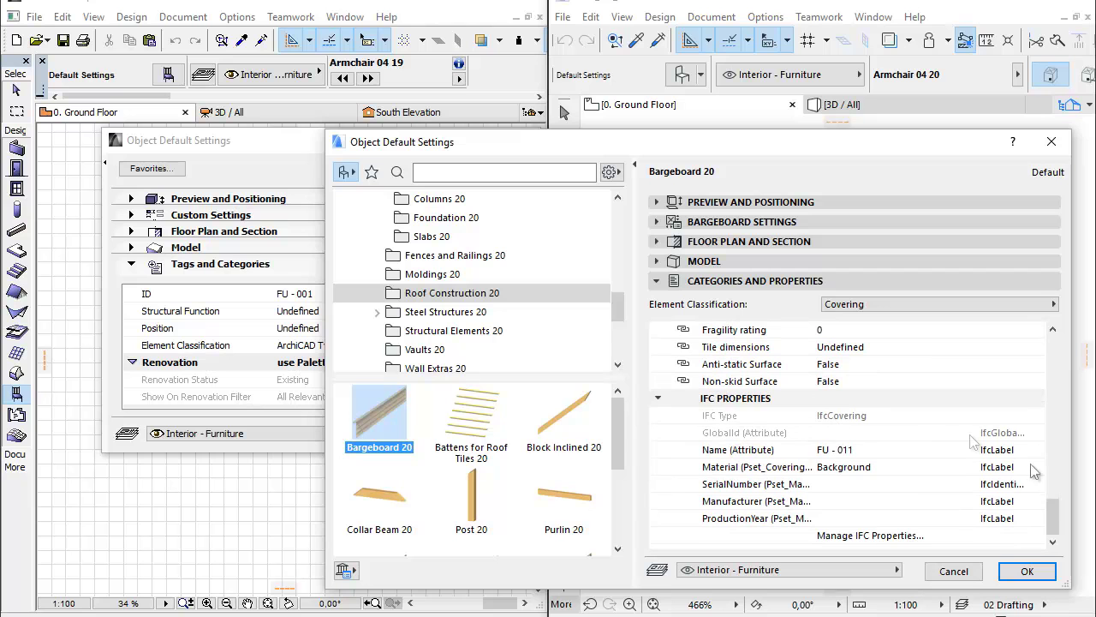
drag(1058, 512, 1041, 351)
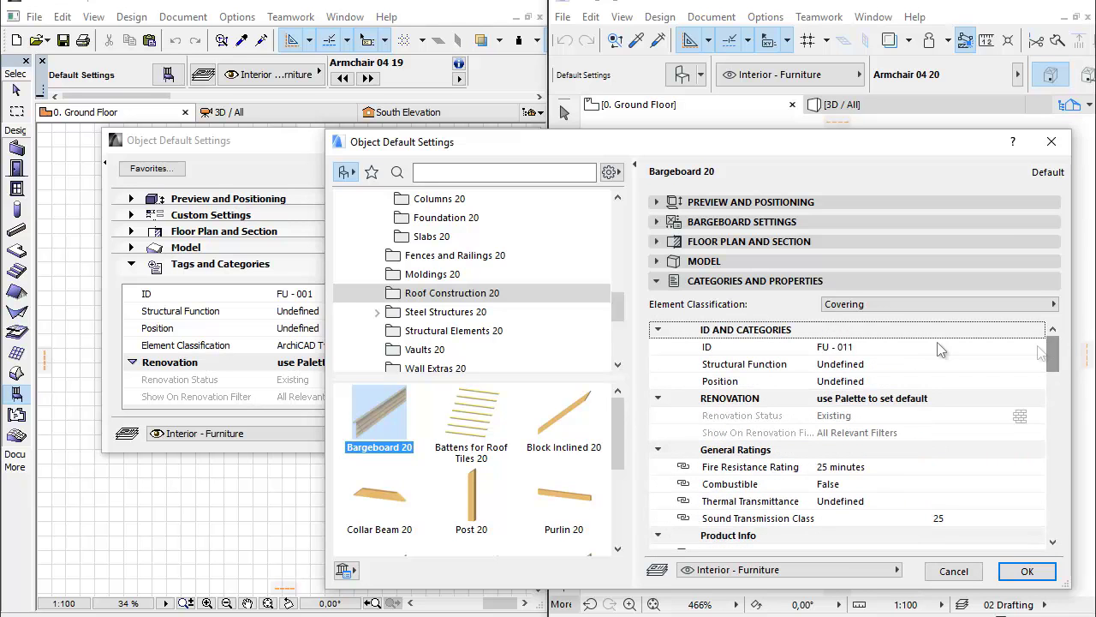
click(757, 203)
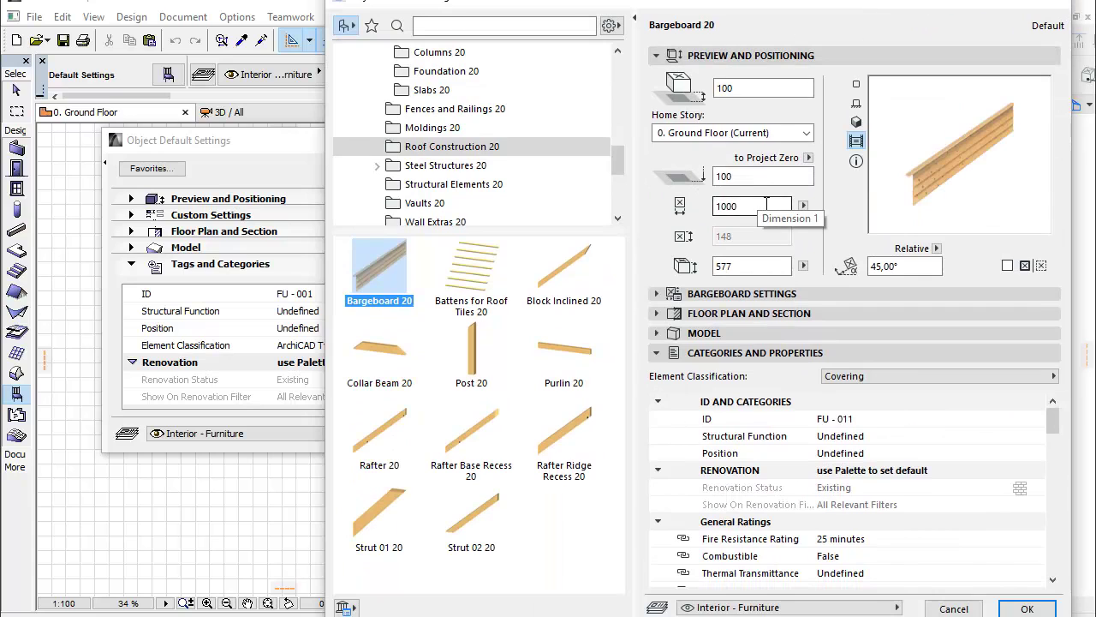